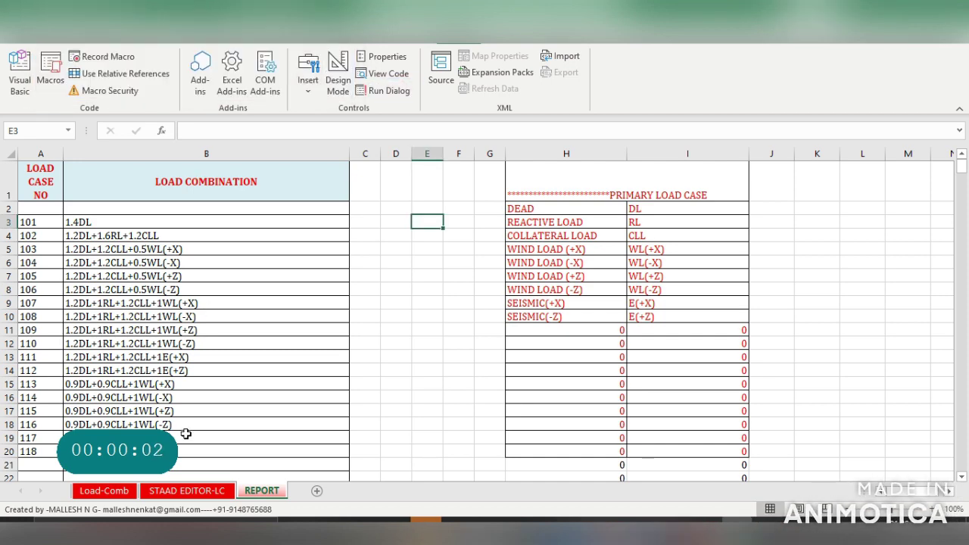
Step: Go from REPORT via Load-Comb to the STAAD EDITOR-LC sheet listing LOAD COMB commands
left_click(106, 491)
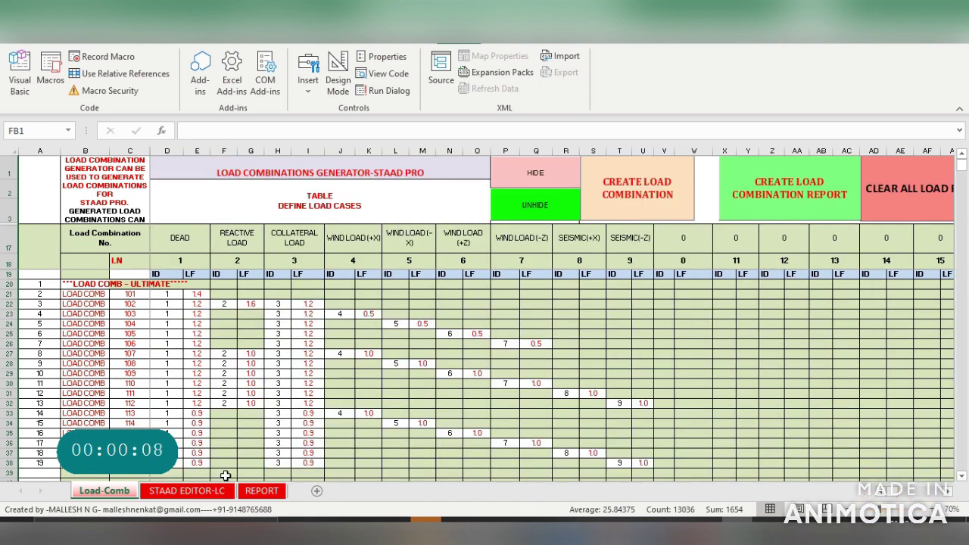
left_click(187, 491)
Step: Delete the generated load combination commands in columns D:M of STAAD EDITOR-LC
scroll(472, 220, "up", 5)
left_click(421, 167)
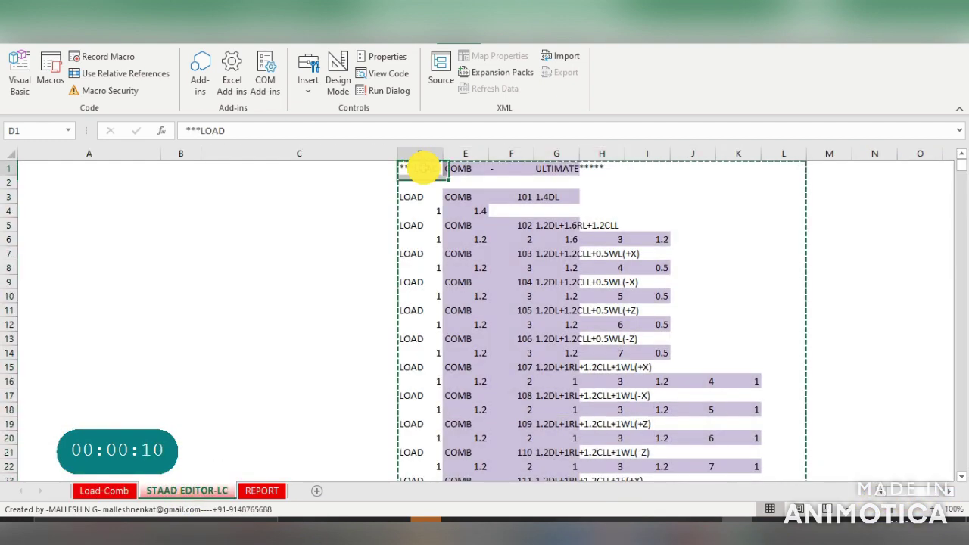
left_click_drag(416, 153, 807, 151)
key("Delete")
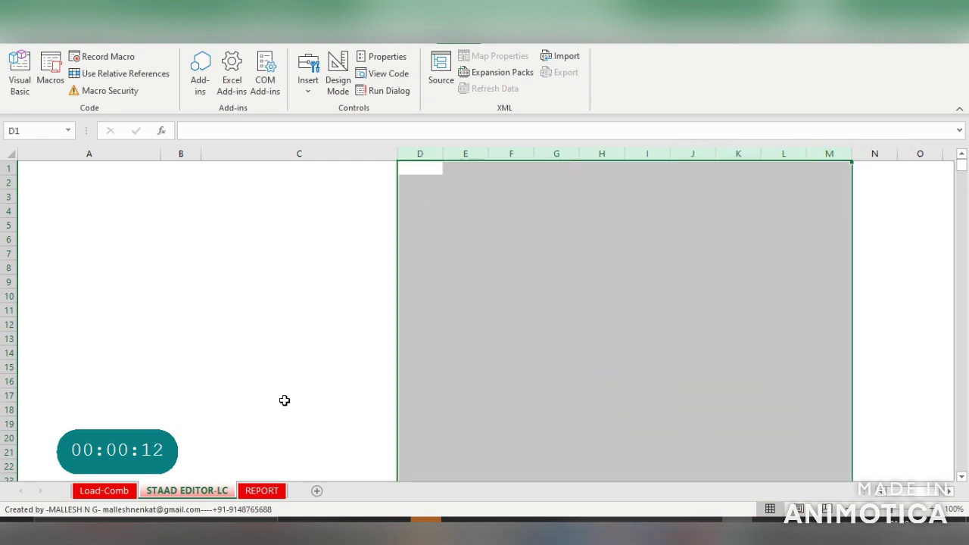
Step: Empty REPORT's combination list A3:B20 and primary load case table H2:I18, then return to Load-Comb
left_click(263, 498)
left_click_drag(37, 224, 288, 478)
key("Delete")
left_click_drag(525, 208, 702, 423)
key("Delete")
left_click(85, 493)
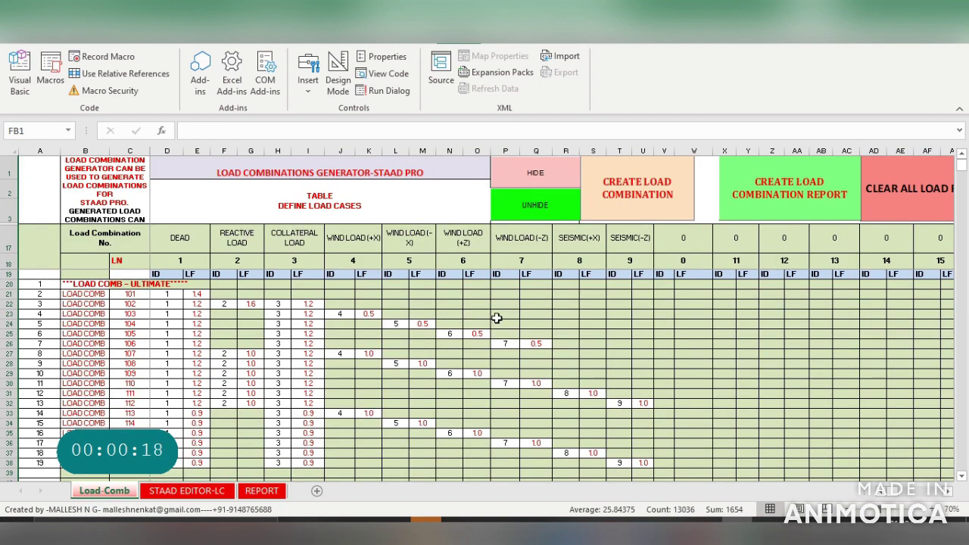
Step: Unhide load-case rows 4–16 and inspect DEAD, its DL abbreviation and the load type dropdowns
left_click(534, 205)
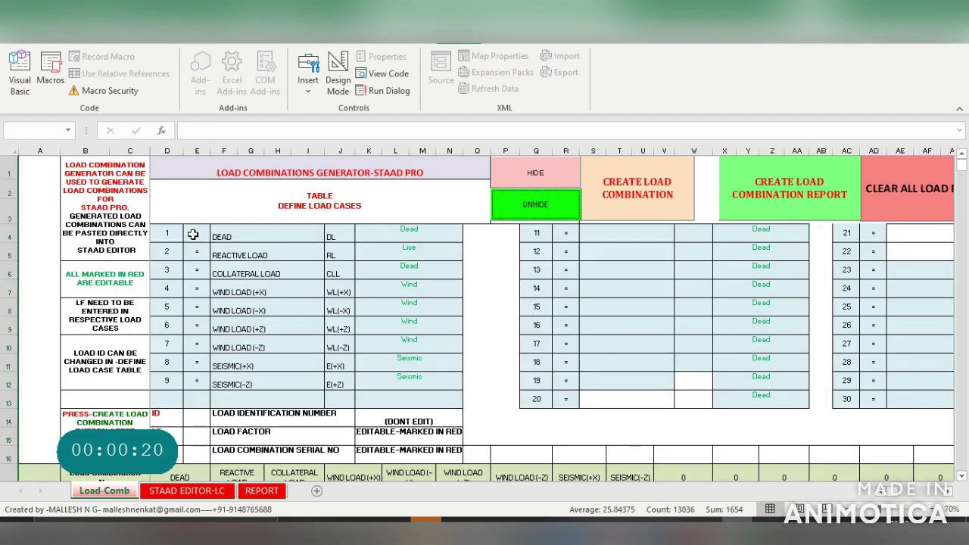
left_click_drag(154, 232, 397, 399)
left_click(162, 235)
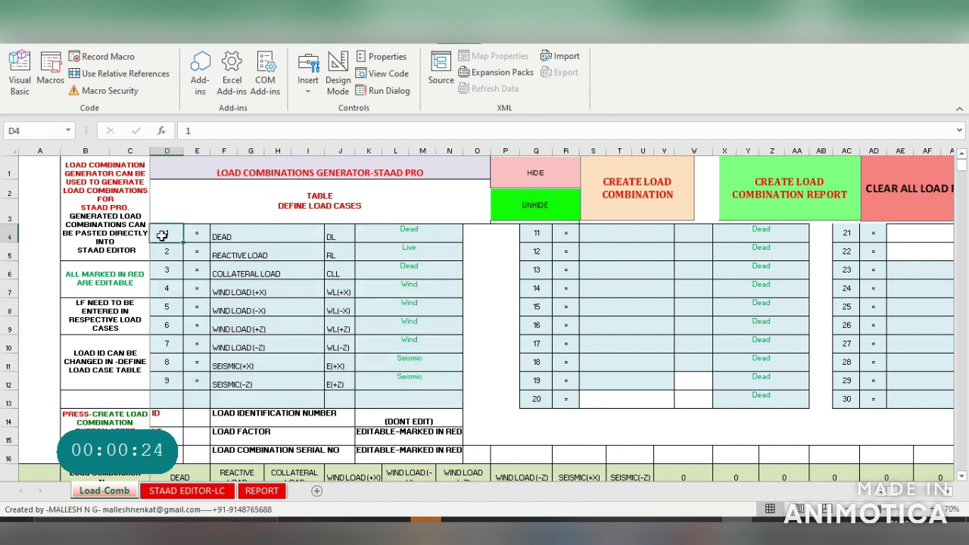
left_click(242, 236)
left_click(330, 237)
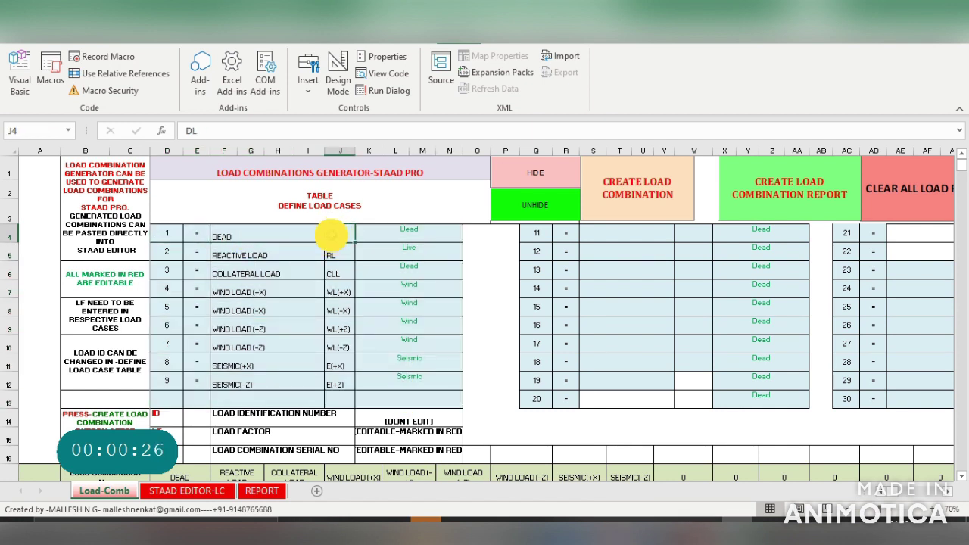
left_click(381, 227)
left_click(470, 237)
left_click(471, 237)
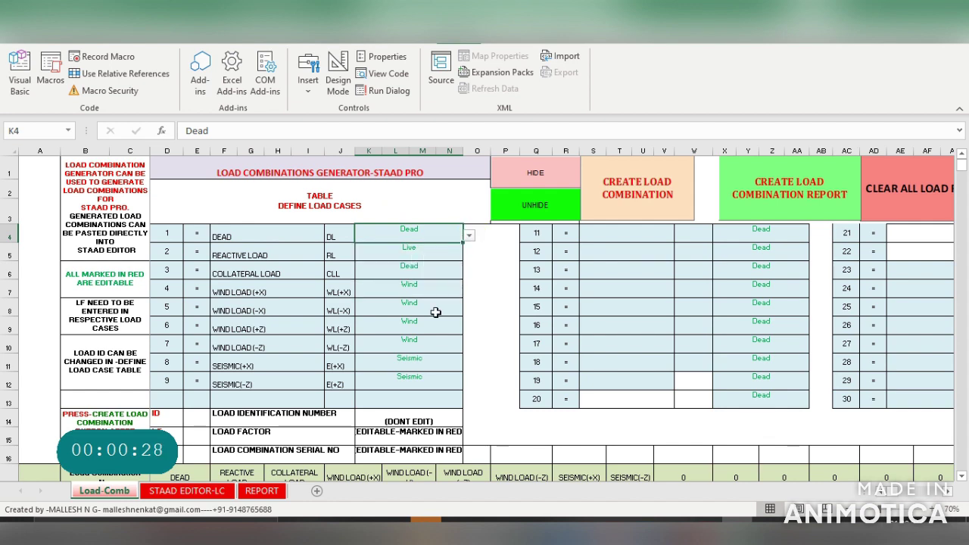
left_click(435, 311)
Step: Review load types for cases 21–30, WIND LOAD (-Z) and empty slots 11–20, then rehide the rows
left_click(953, 492)
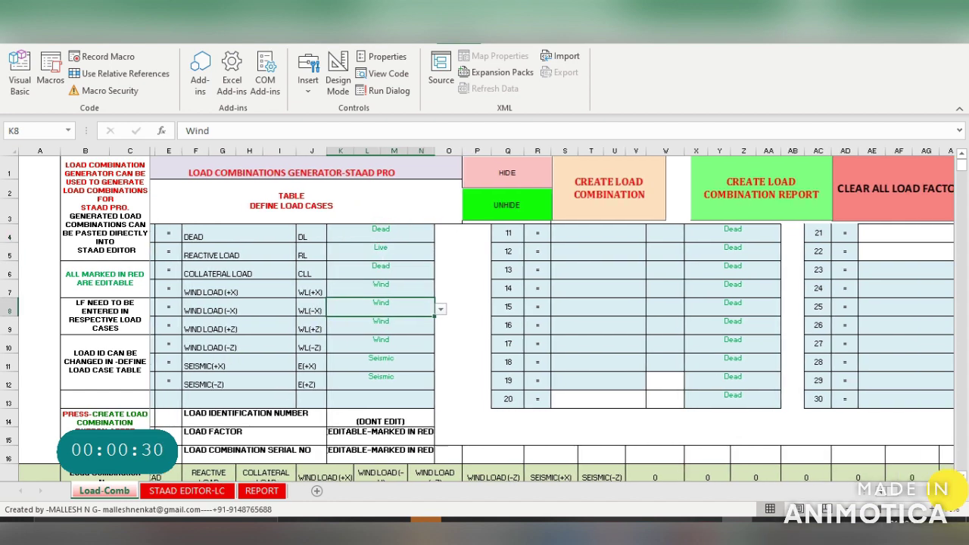
left_click(952, 492)
left_click(952, 492)
left_click(952, 492)
left_click(952, 492)
left_click(952, 492)
left_click(908, 399)
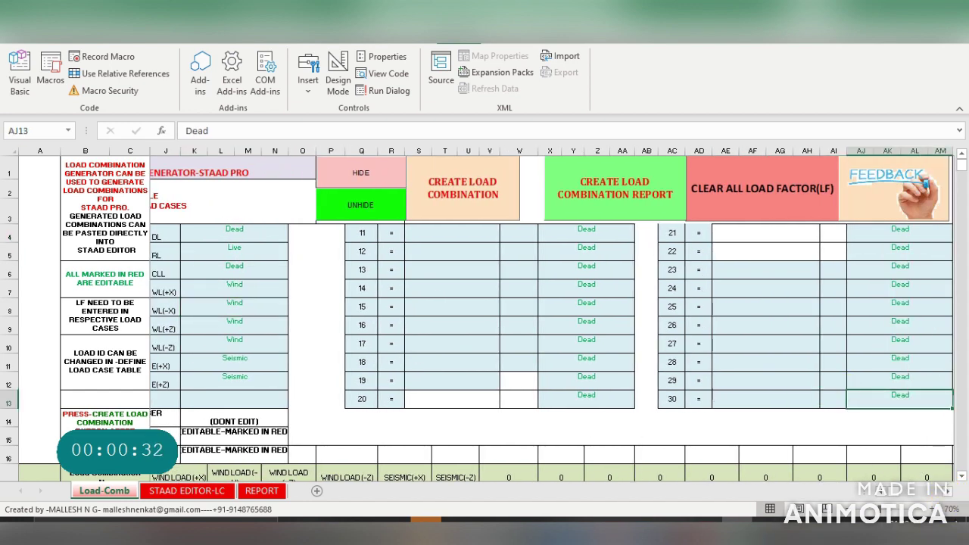
left_click(902, 492)
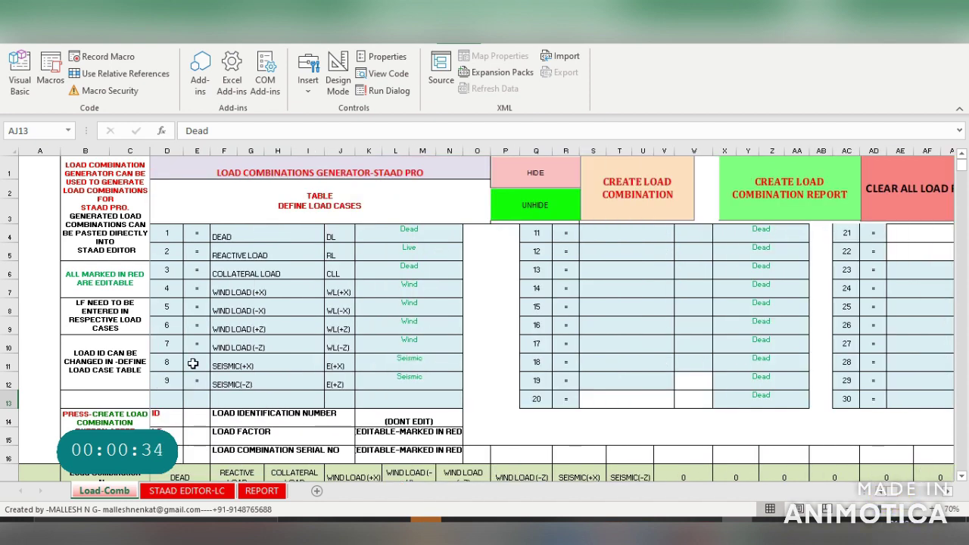
left_click(312, 345)
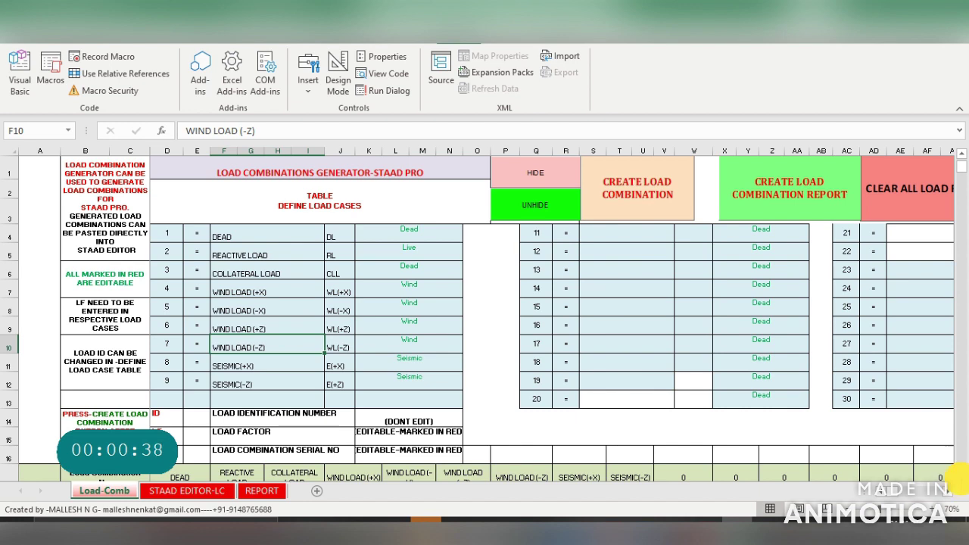
left_click(565, 306)
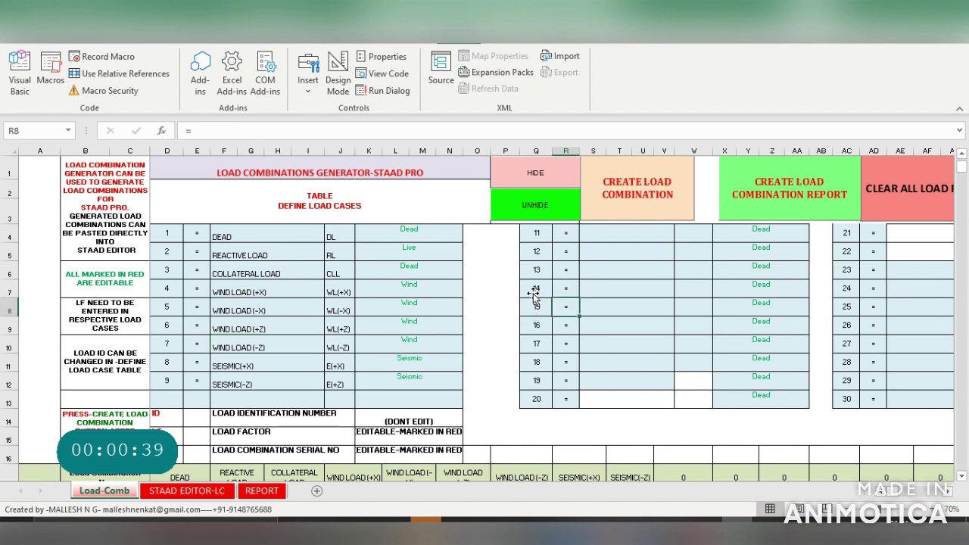
left_click(532, 176)
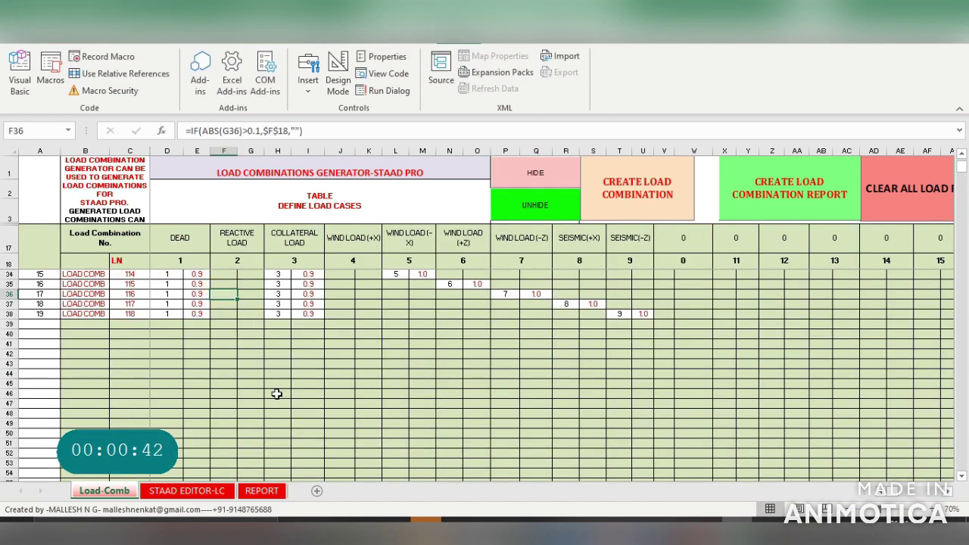
left_click(171, 342)
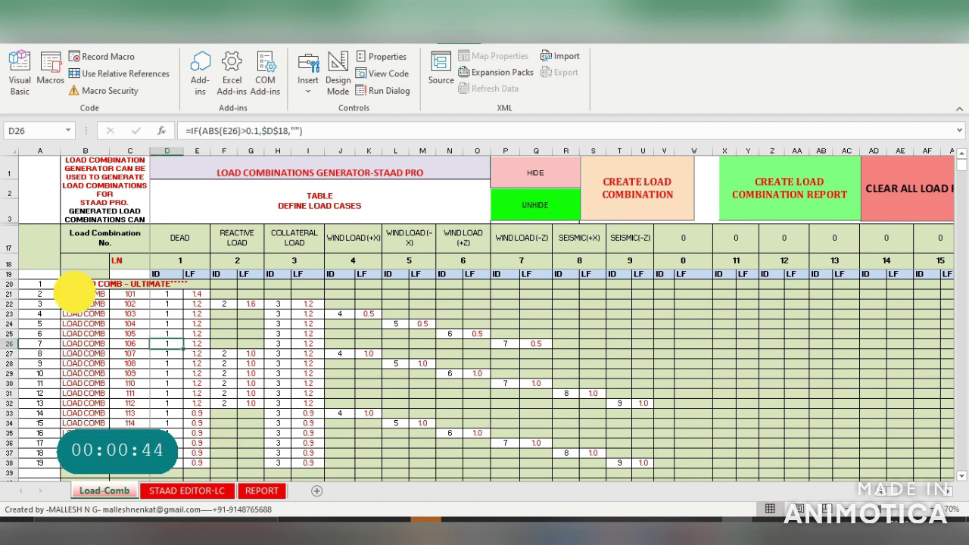
left_click(74, 293)
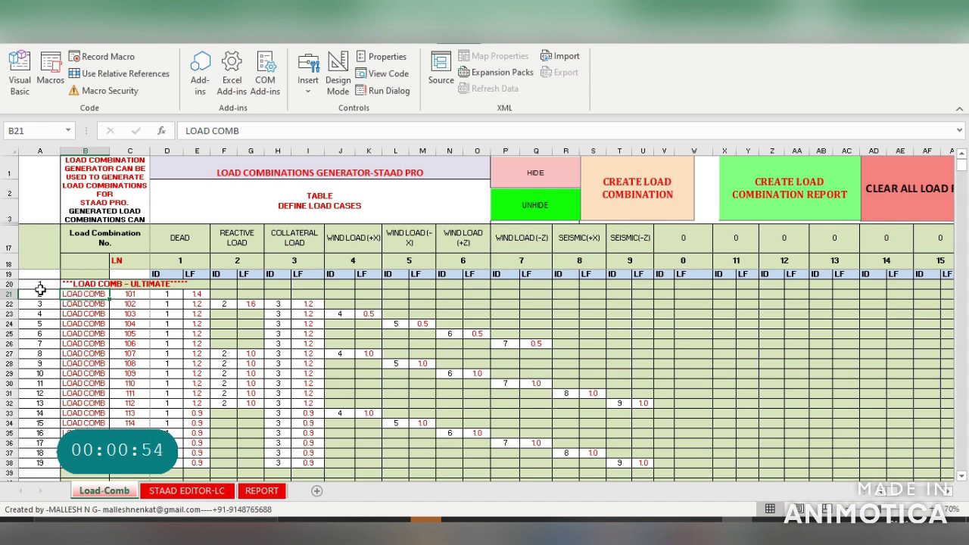
left_click_drag(5, 293, 21, 453)
left_click(130, 353)
left_click(197, 323)
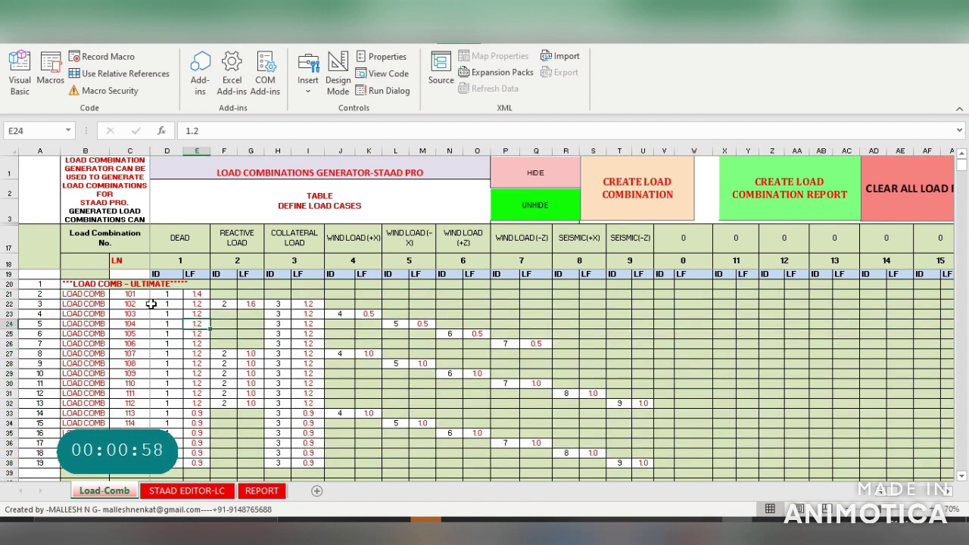
left_click(10, 294)
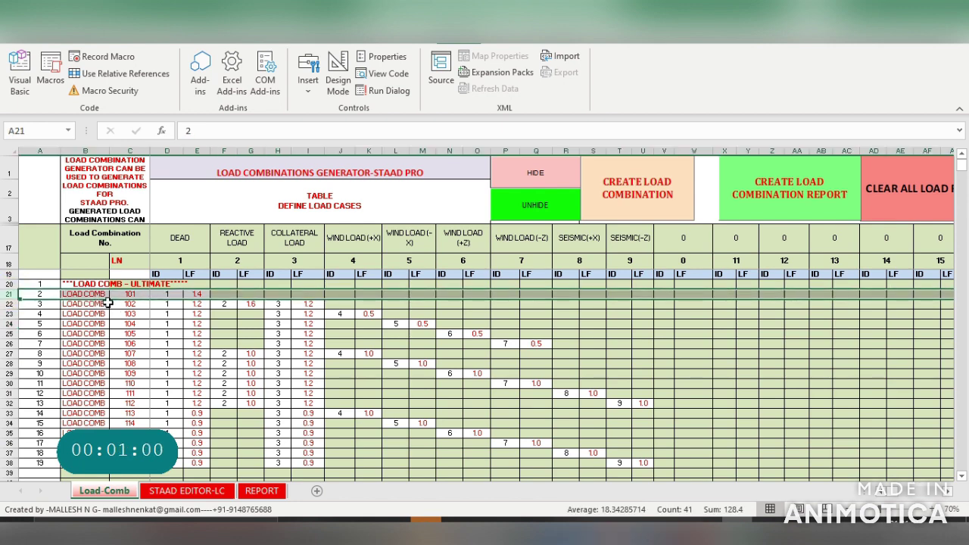
left_click(89, 293)
left_click_drag(89, 294, 130, 465)
left_click(198, 296)
left_click(168, 299)
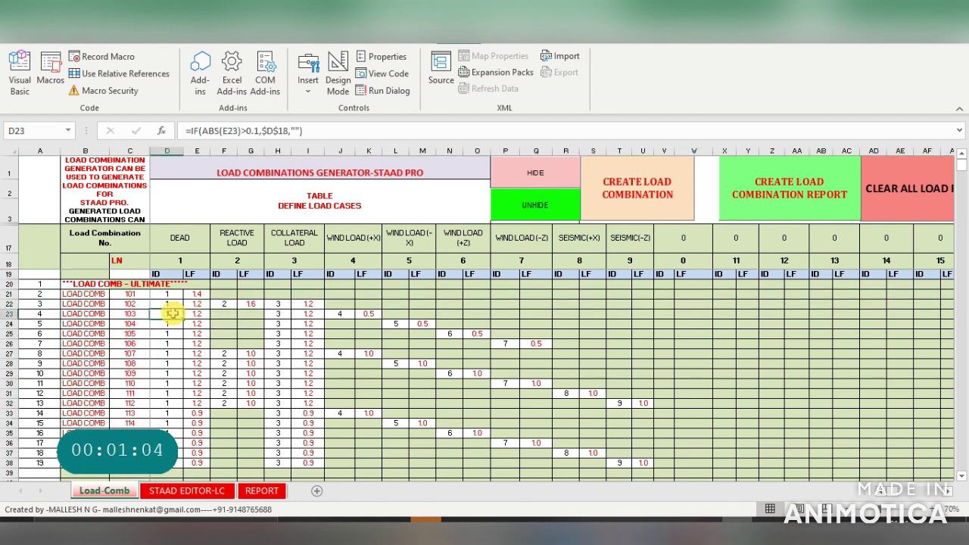
left_click_drag(168, 299, 170, 463)
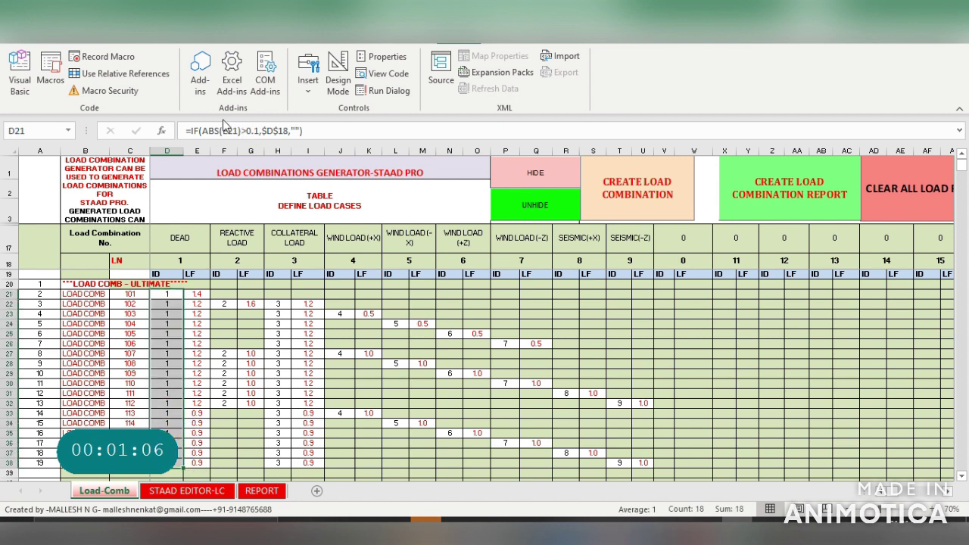
left_click(167, 298)
left_click(87, 295)
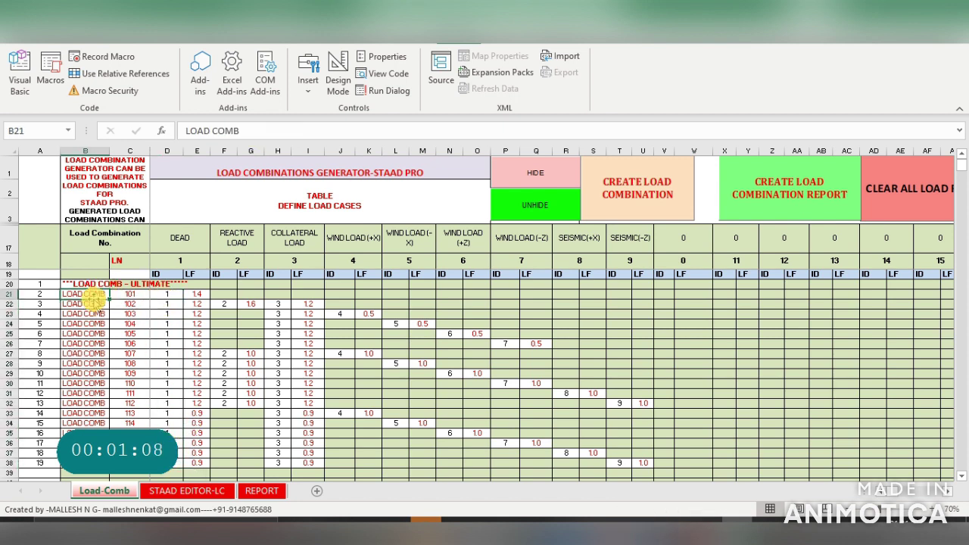
left_click(135, 294)
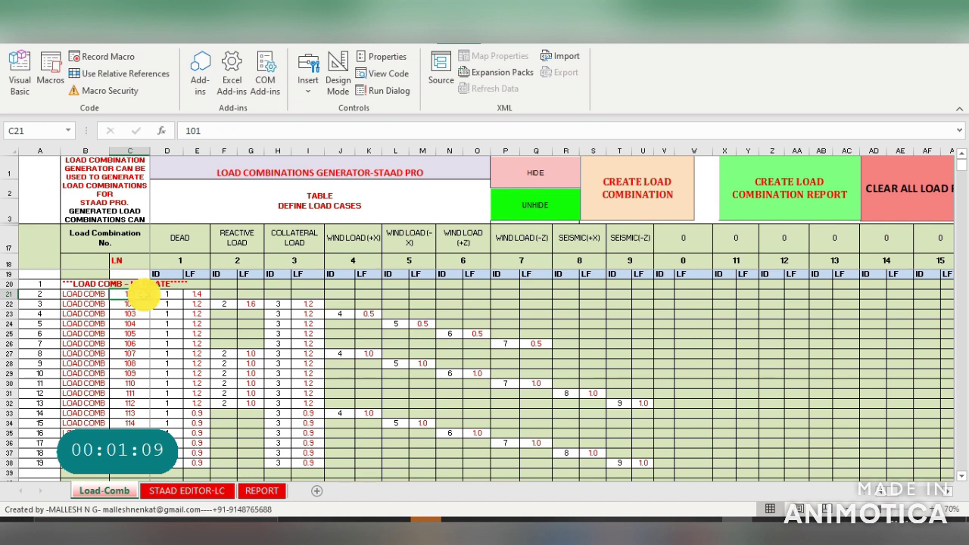
left_click(90, 294)
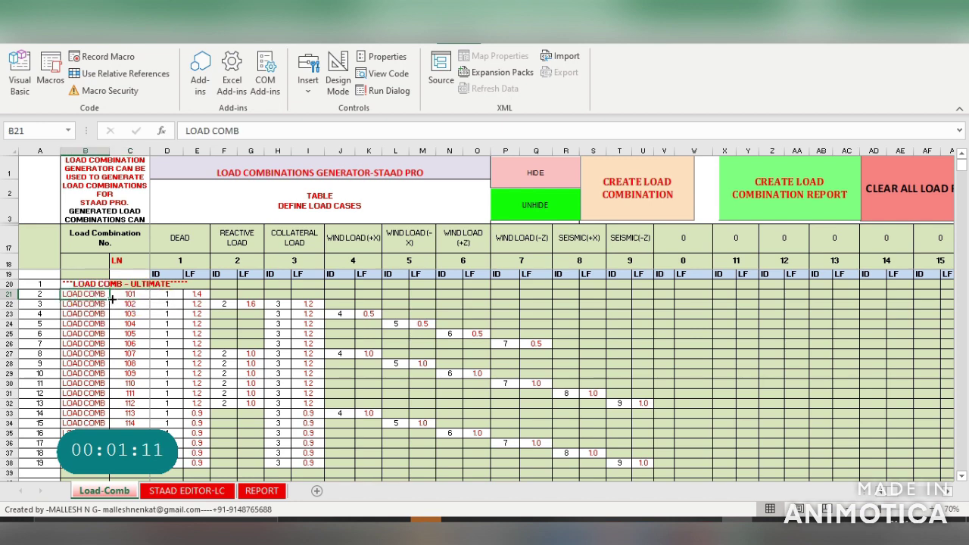
scroll(103, 402, "down", 1)
left_click(91, 430)
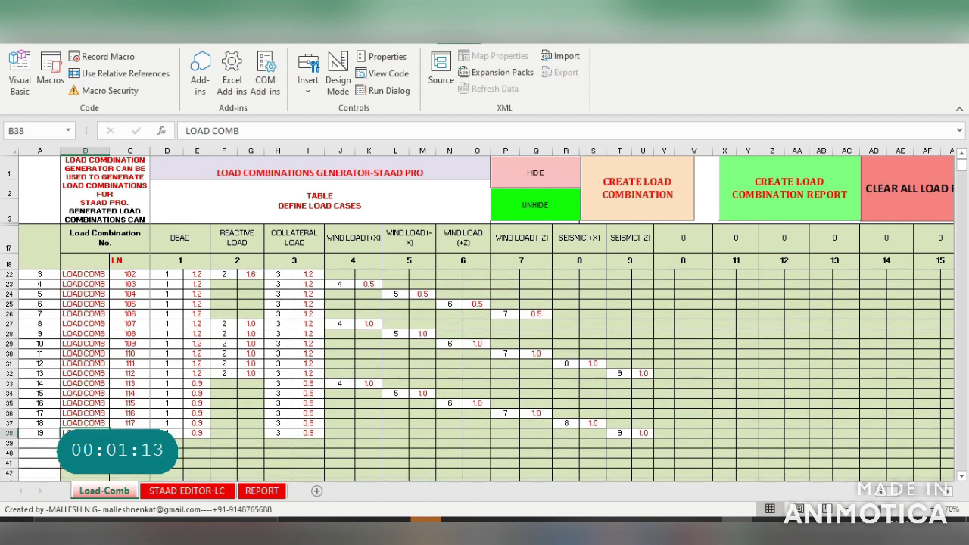
left_click(84, 443)
key("Delete")
scroll(143, 384, "up", 1)
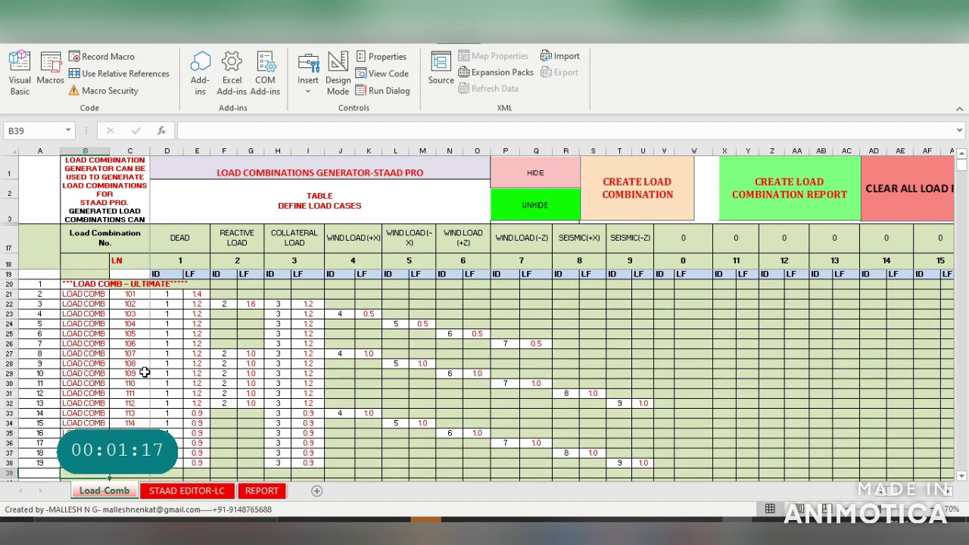
left_click(131, 293)
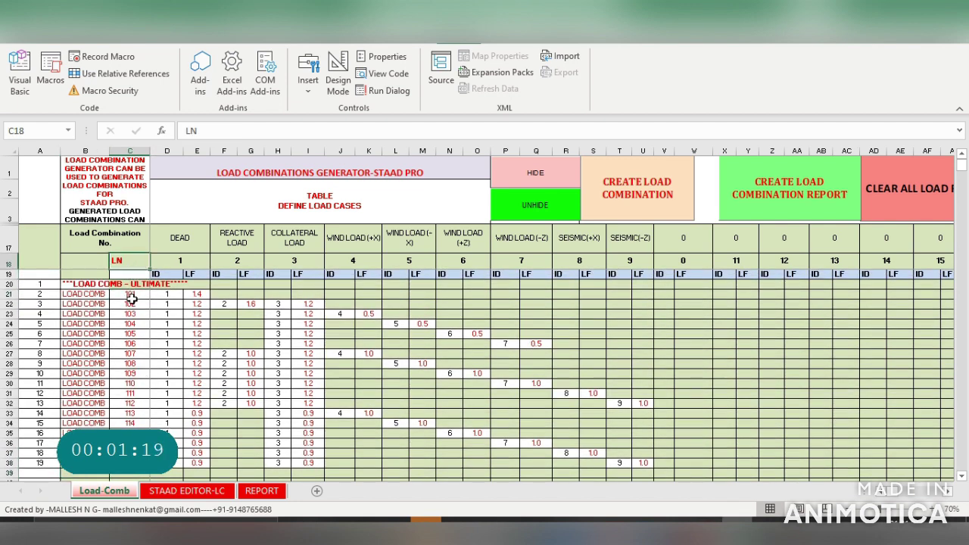
left_click(173, 296)
left_click(179, 262)
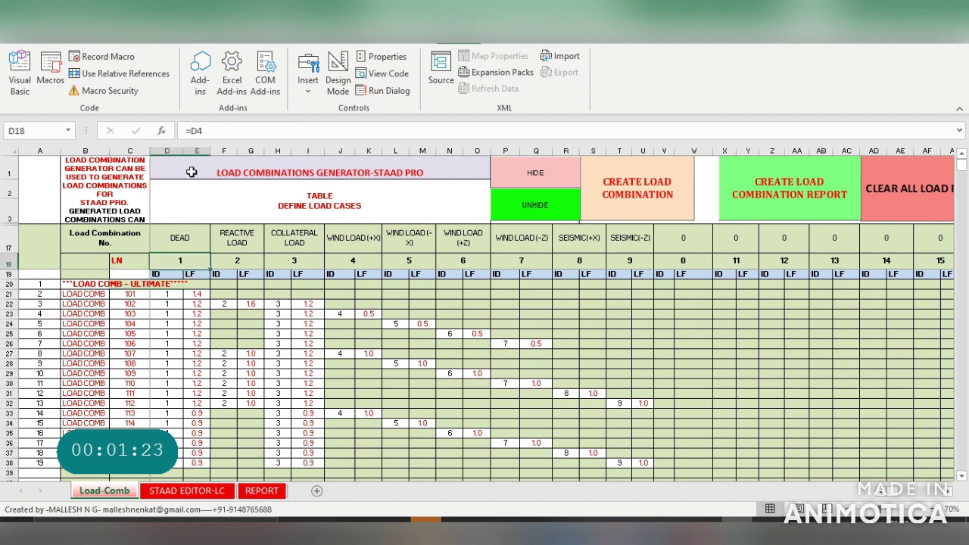
left_click(176, 296)
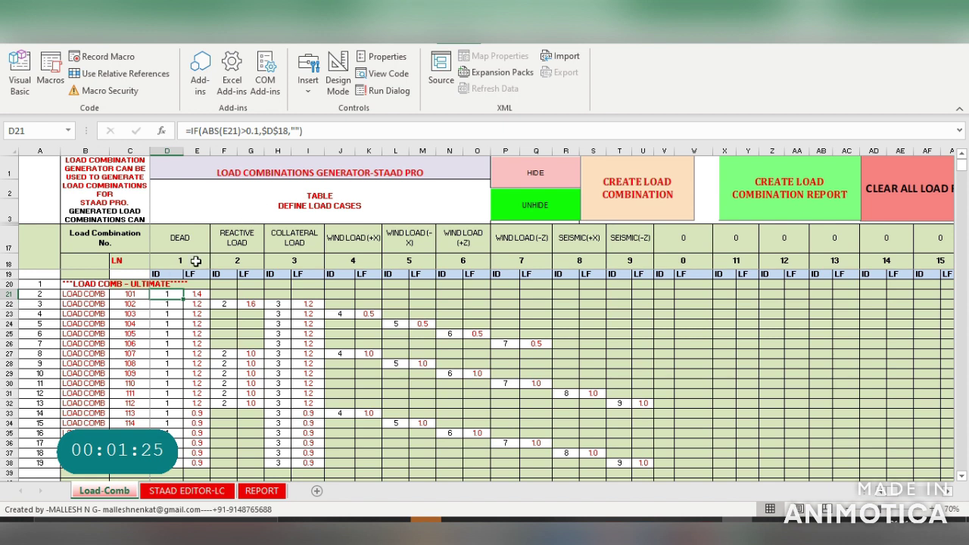
left_click(195, 261)
left_click(353, 261)
left_click(409, 260)
left_click(520, 261)
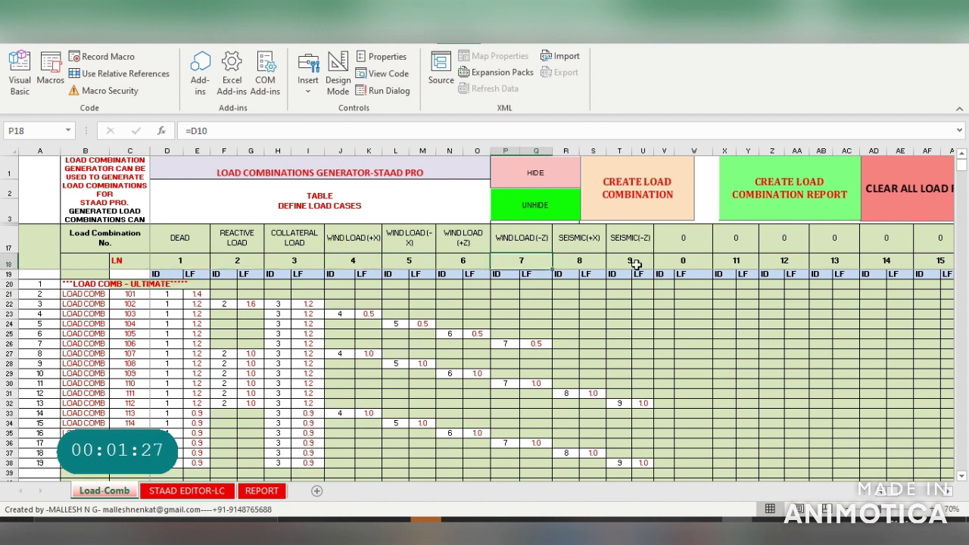
left_click(635, 264)
left_click(167, 294)
left_click(196, 294)
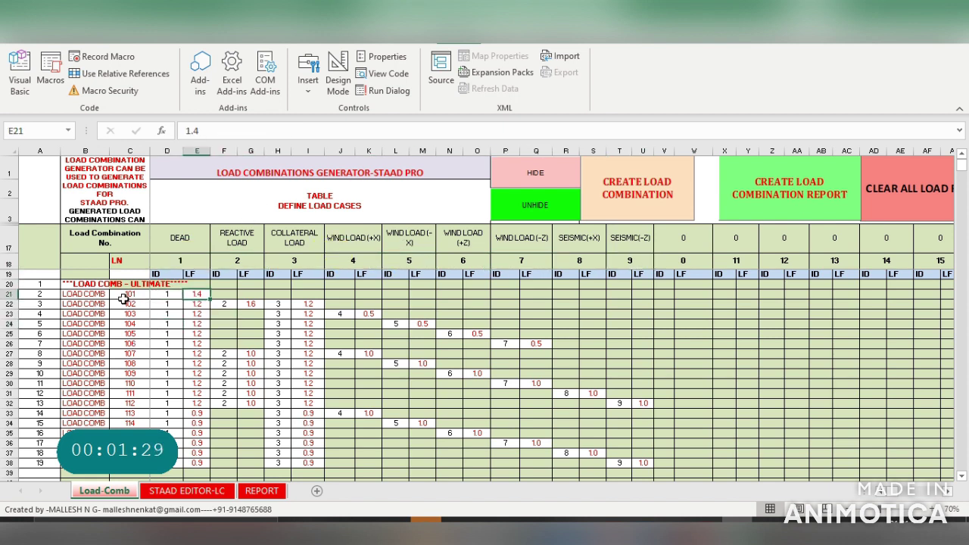
left_click_drag(201, 307, 162, 367)
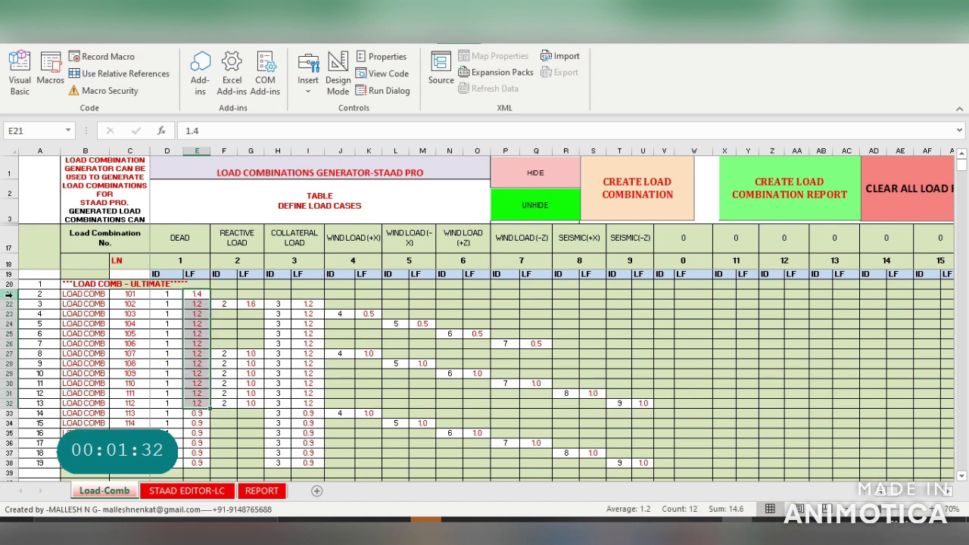
left_click(10, 294)
left_click(9, 307)
left_click(6, 304)
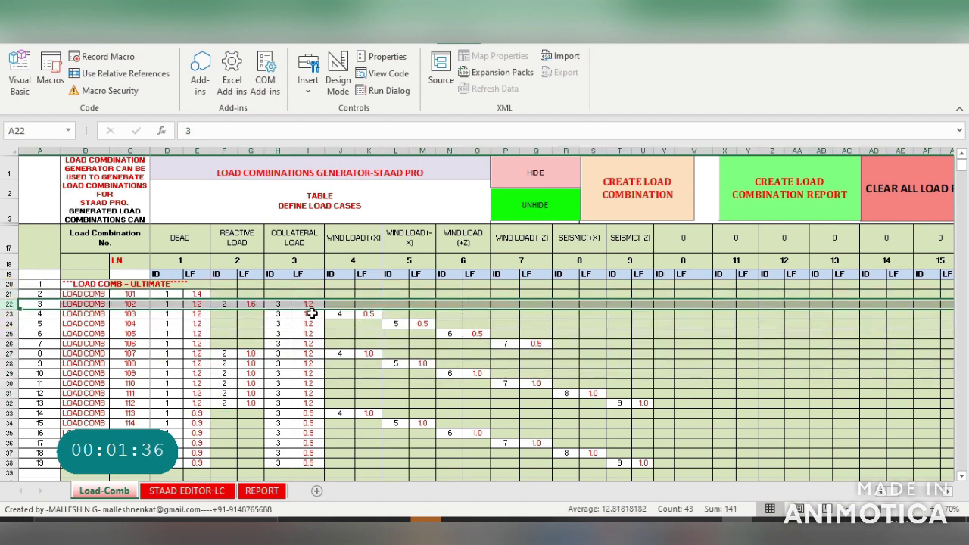
scroll(313, 323, "down", 13)
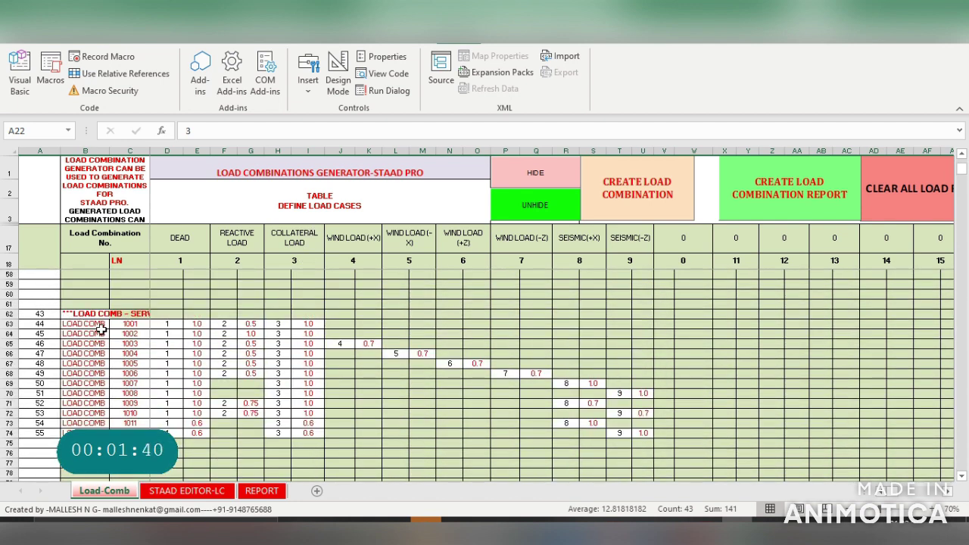
scroll(182, 372, "up", 12)
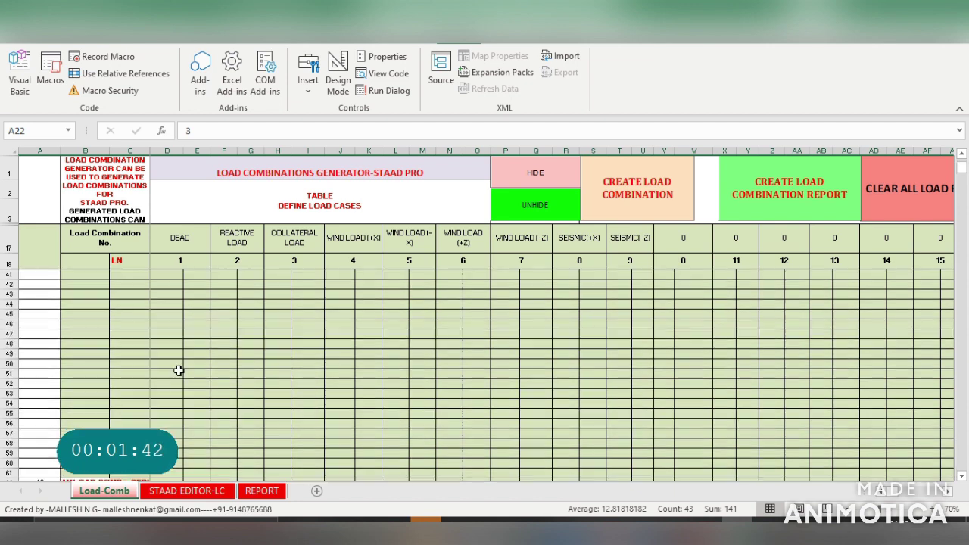
Step: Run CREATE LOAD COMBINATION and accept both prompts to replace the existing generated data
left_click(641, 195)
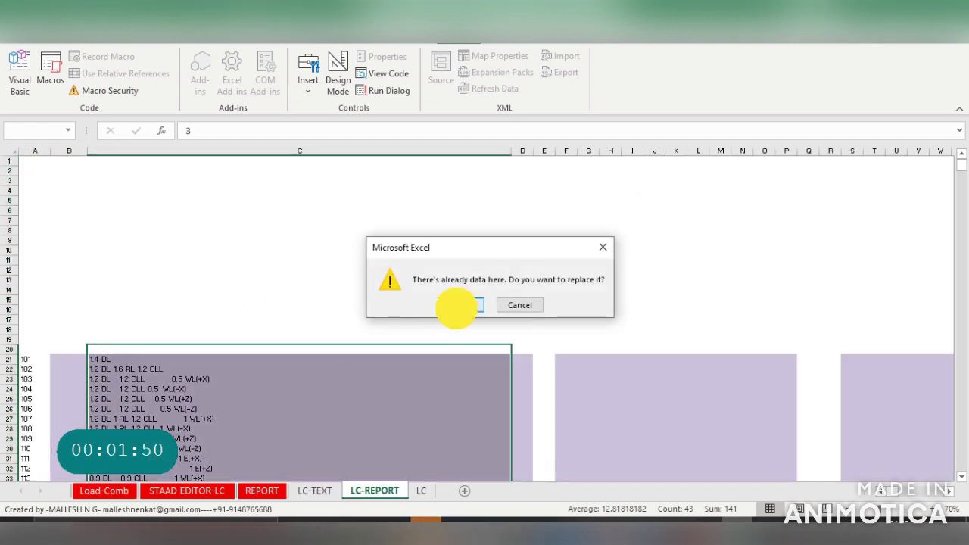
left_click(456, 305)
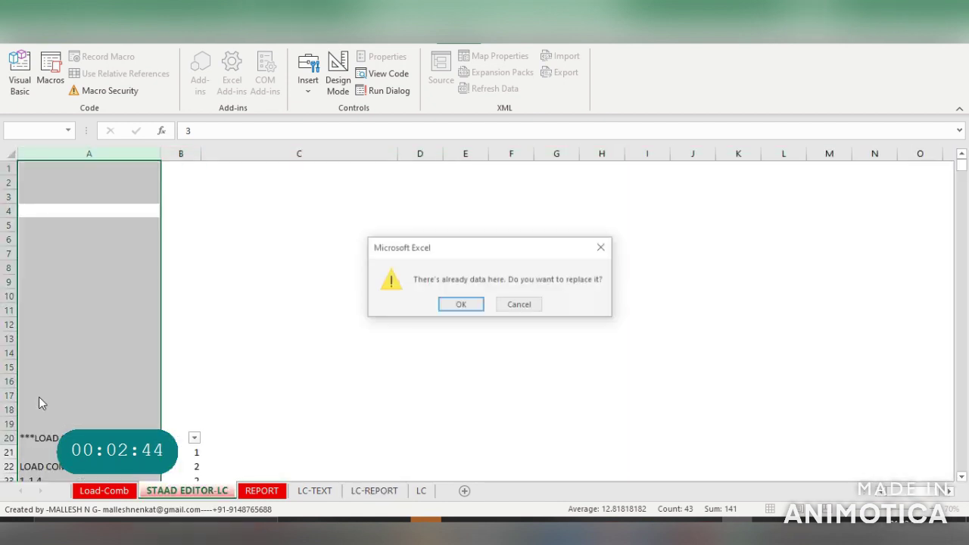
left_click(476, 306)
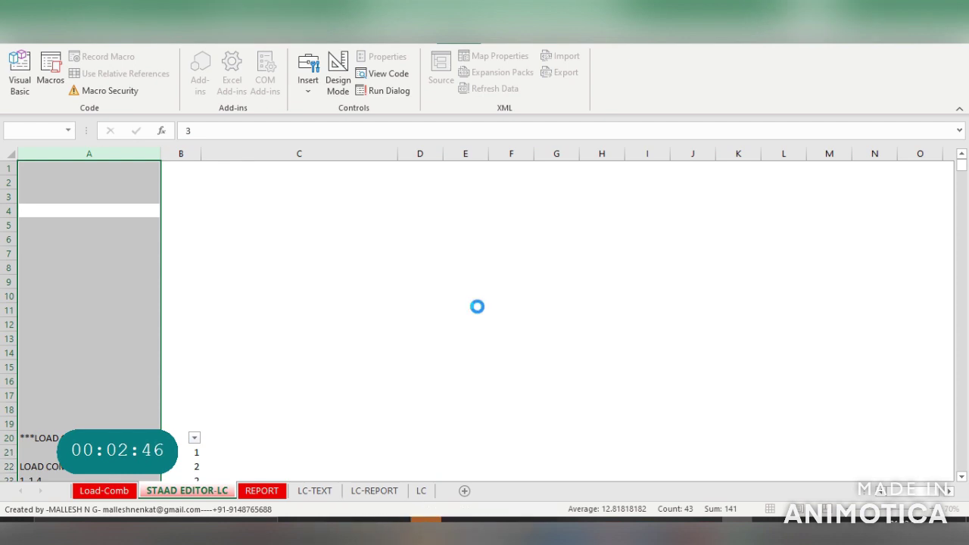
Step: Dismiss the paste-values message and copy the generated LOAD COMB command block starting at D1
left_click(534, 307)
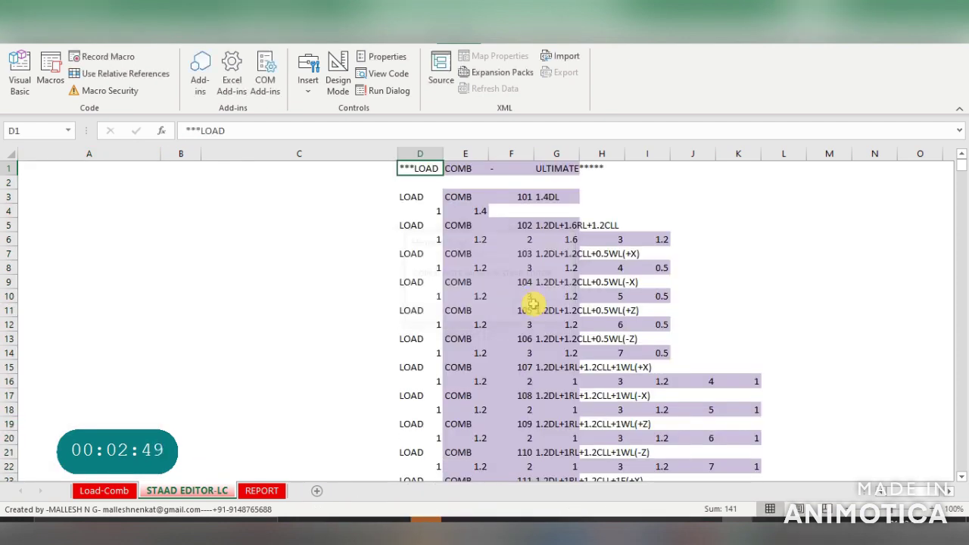
left_click(450, 237)
scroll(481, 277, "down", 1)
scroll(482, 278, "down", 5)
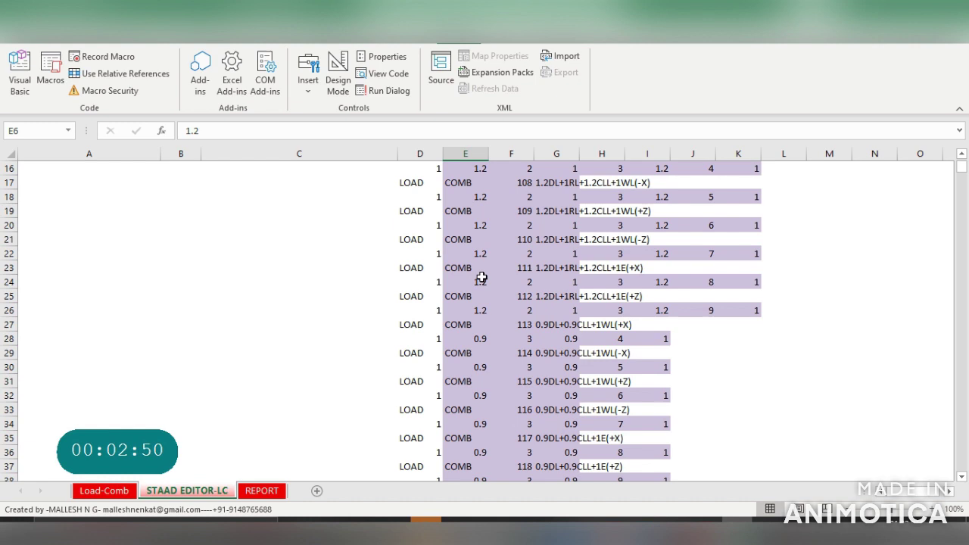
left_click_drag(441, 253, 753, 254)
scroll(565, 280, "up", 5)
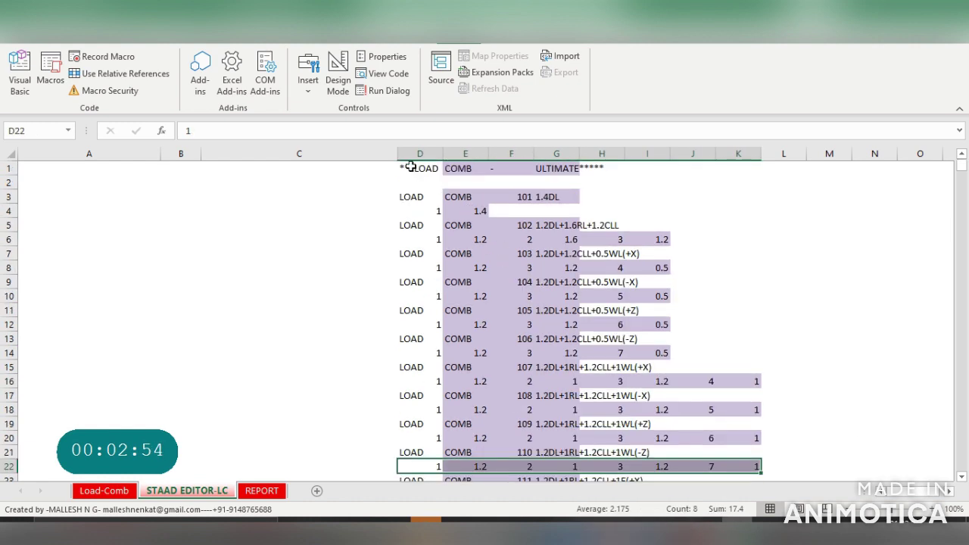
left_click_drag(409, 166, 779, 232)
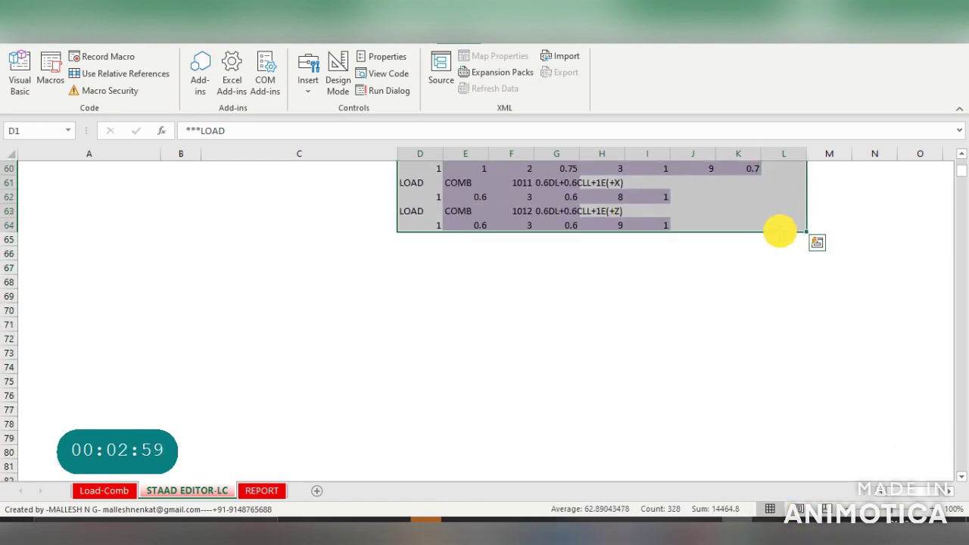
key("ctrl+c")
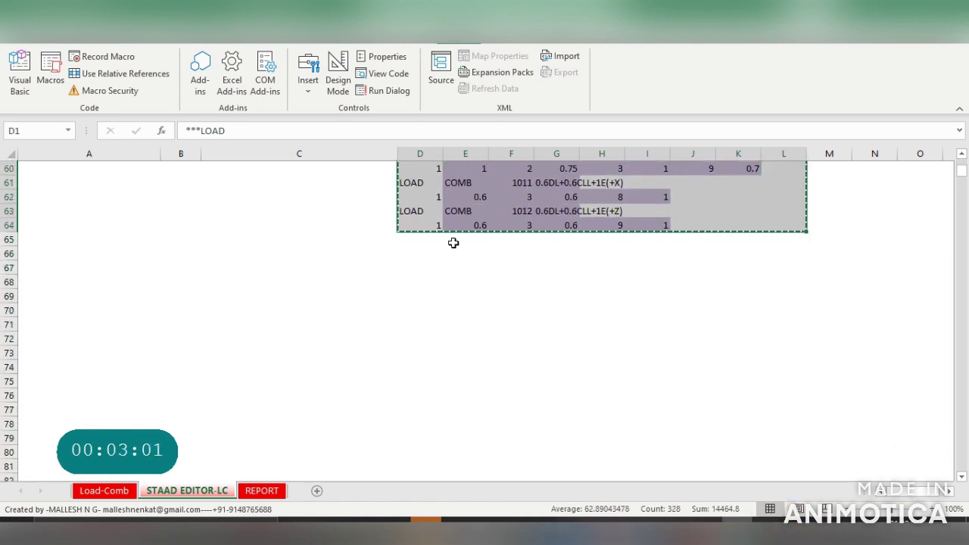
Step: Paste the copied commands into a new Sheet1, then delete Sheet1
scroll(530, 290, "up", 11)
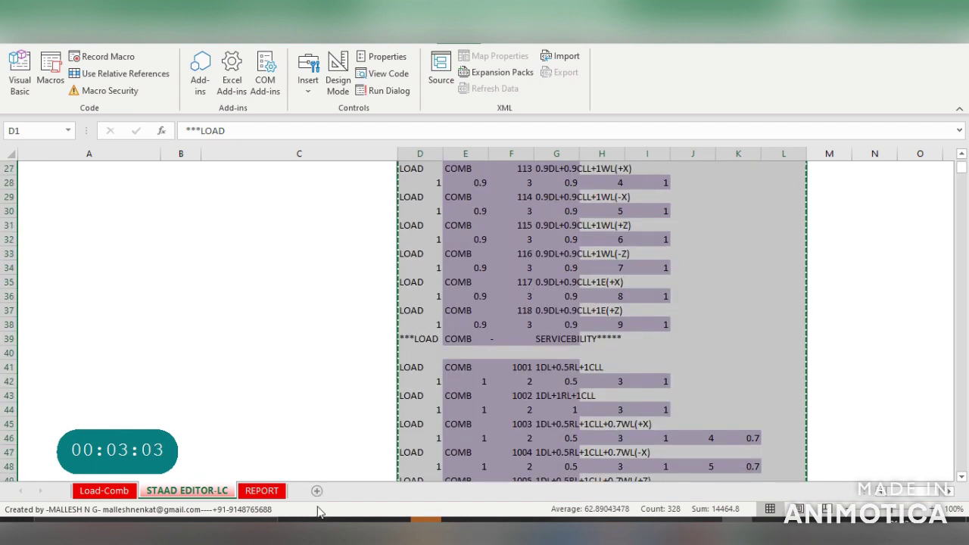
left_click(318, 491)
key("ctrl+v")
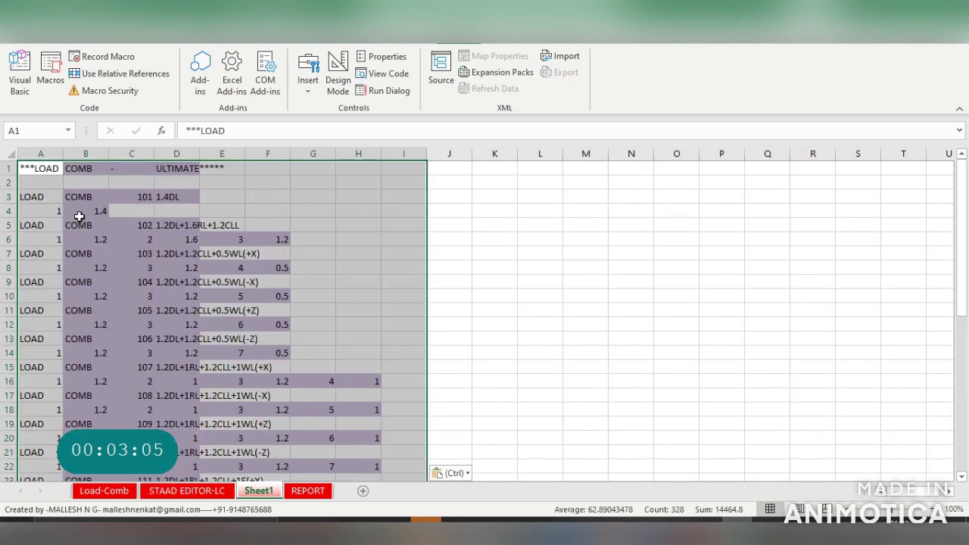
left_click(189, 491)
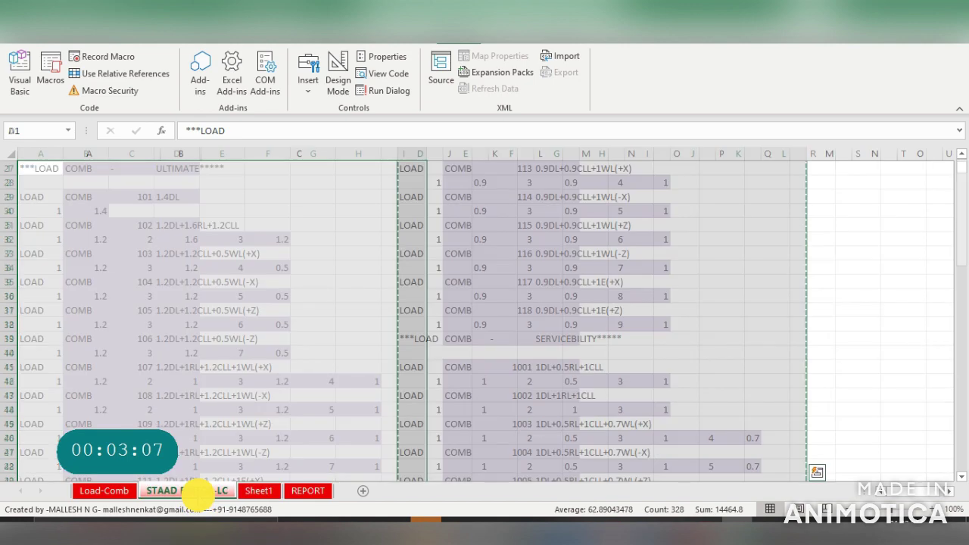
right_click(260, 491)
left_click(308, 315)
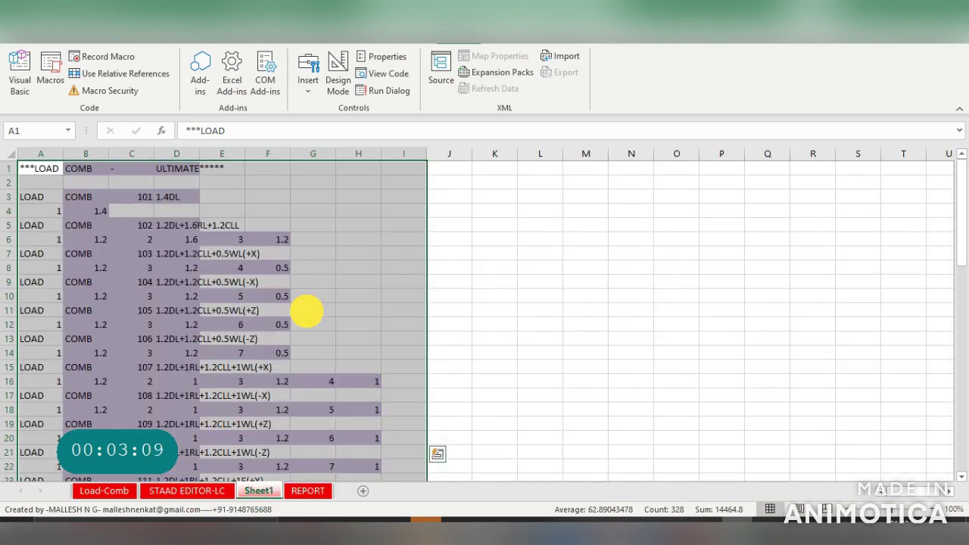
left_click(465, 303)
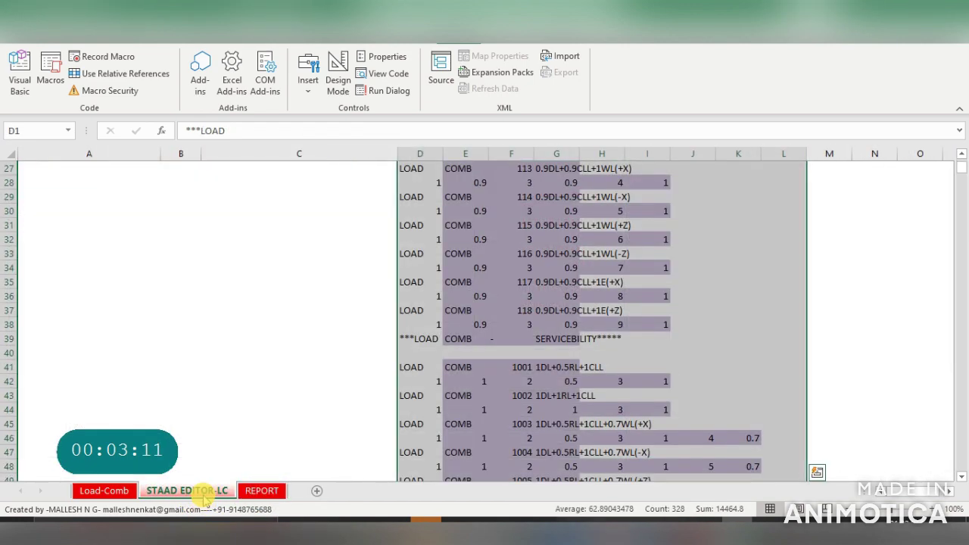
Step: Show REPORT's combinations 101–118 in A3:B20, briefly checking Load-Comb before returning
left_click(262, 490)
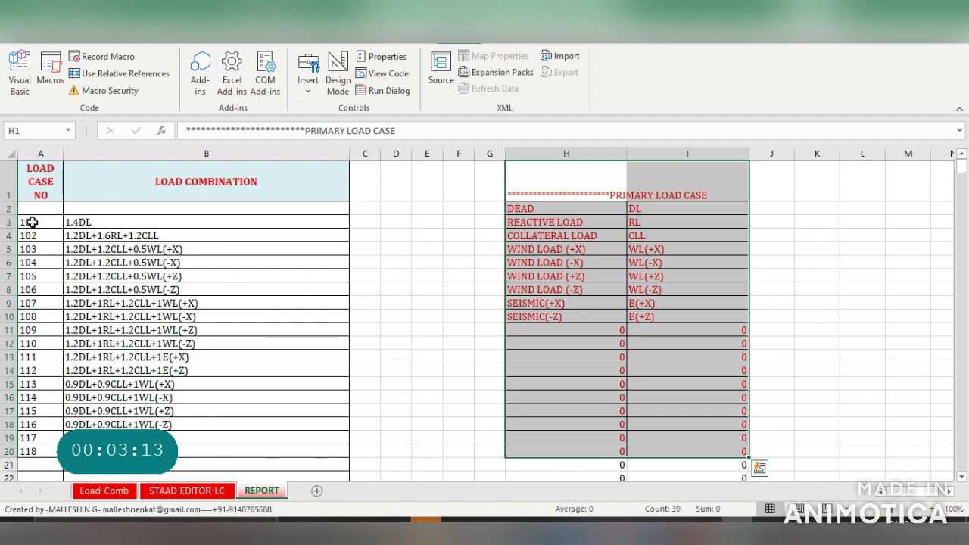
left_click_drag(33, 222, 219, 452)
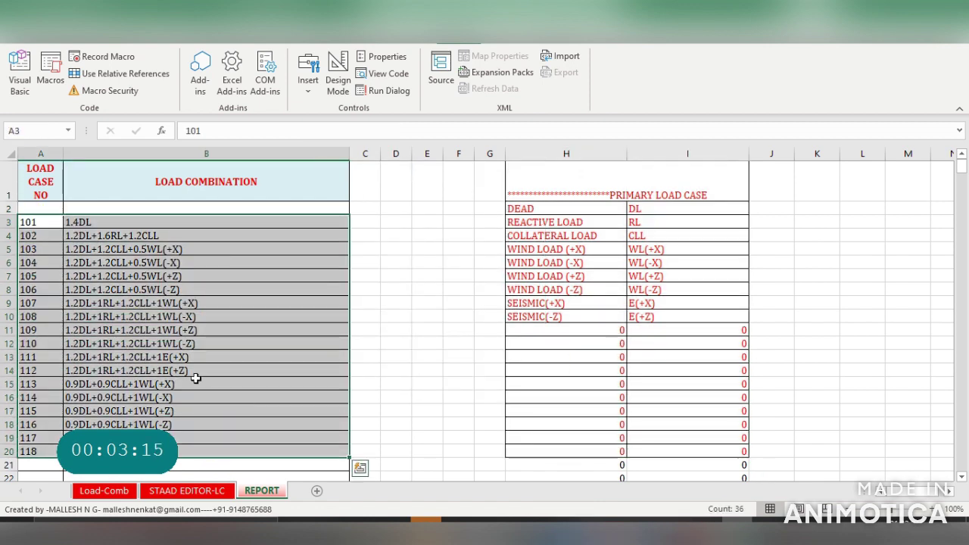
scroll(192, 374, "down", 2)
scroll(193, 374, "up", 2)
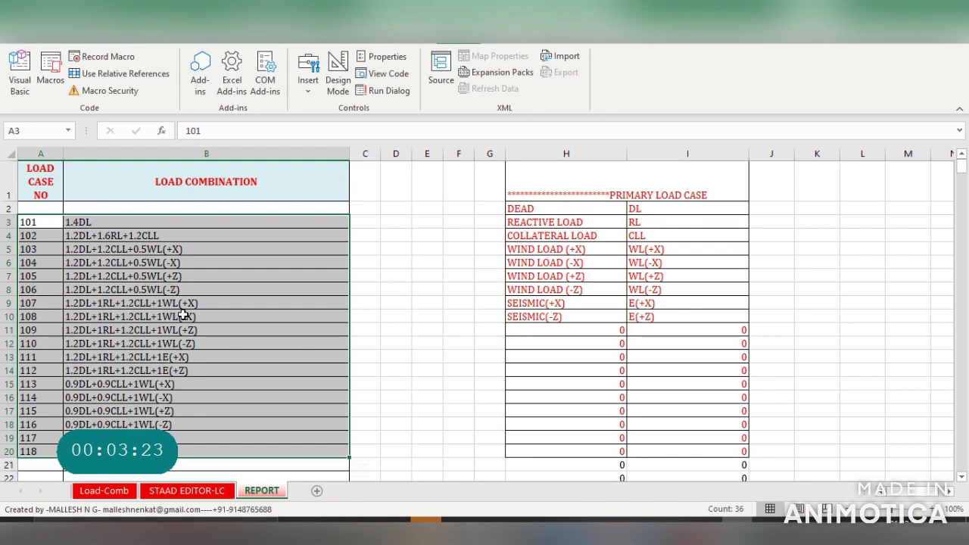
left_click(106, 491)
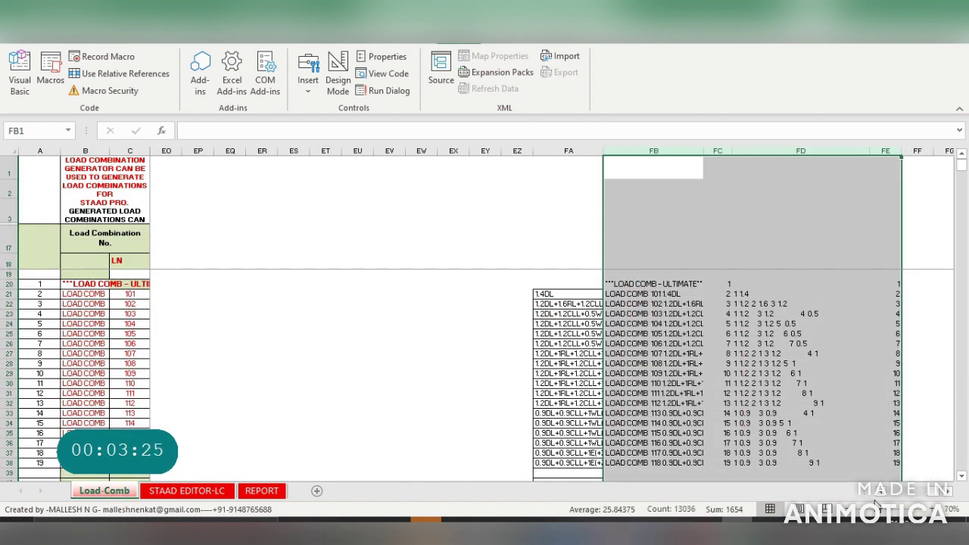
left_click_drag(939, 492, 333, 492)
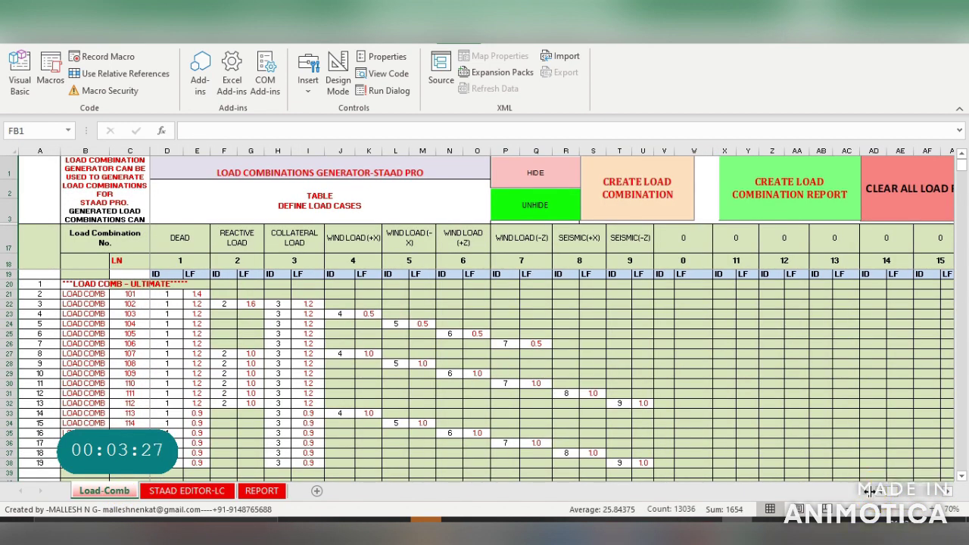
left_click(261, 491)
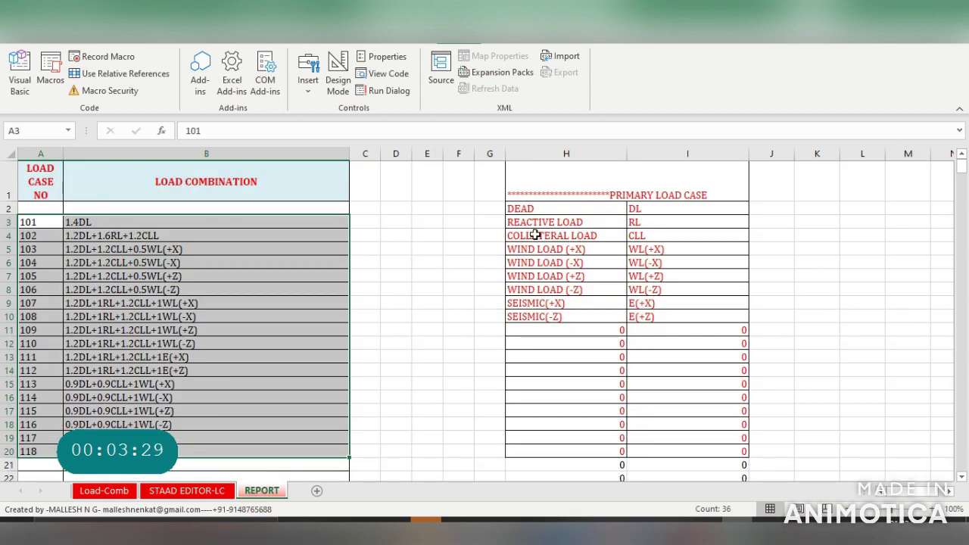